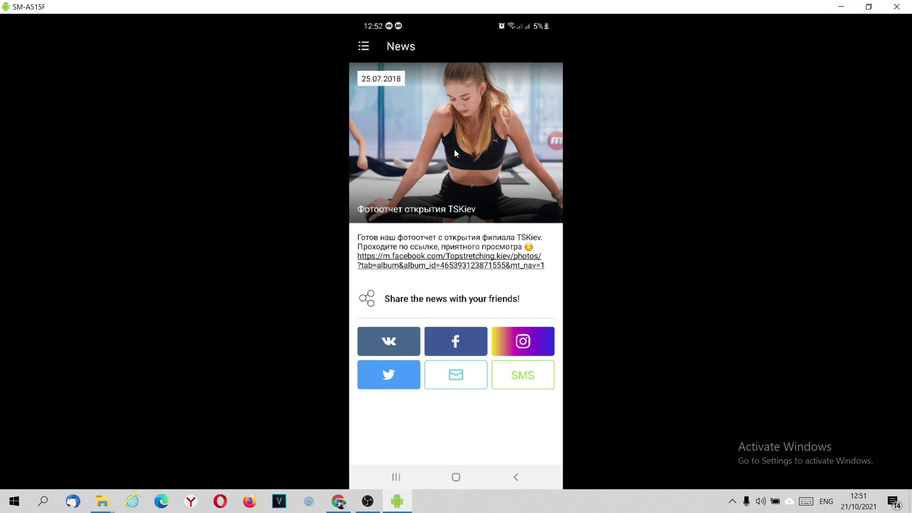
On the TOPSTRETCHING KIEV home screen, swipe the main image and tap its dots to check their behaviour, returning to the home screen
left_click(514, 479)
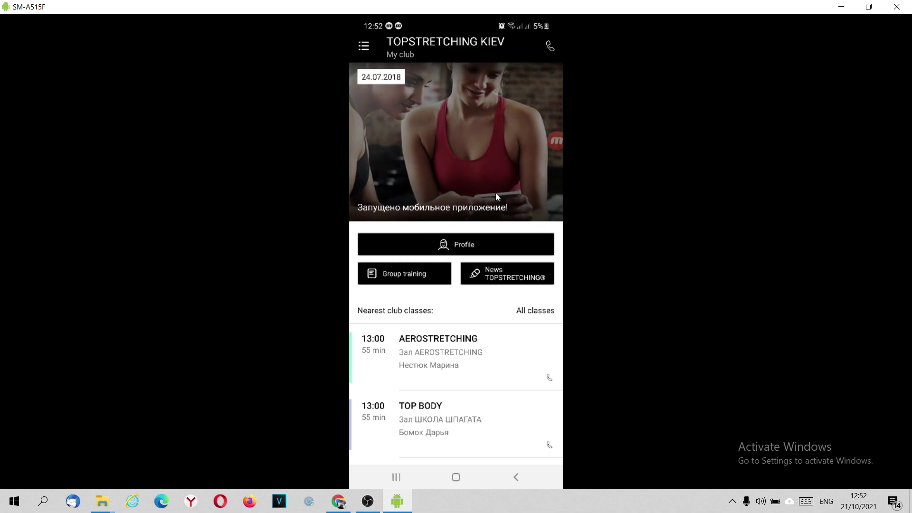
mouse_move(477, 157)
left_mouse_down()
mouse_move(451, 143)
mouse_move(469, 154)
left_mouse_up()
left_click_drag(499, 214, 454, 186)
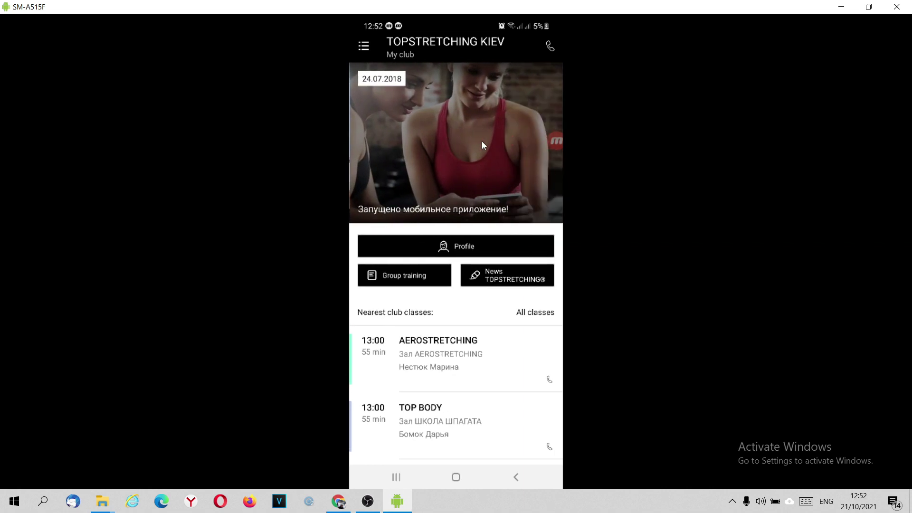
left_click(538, 77)
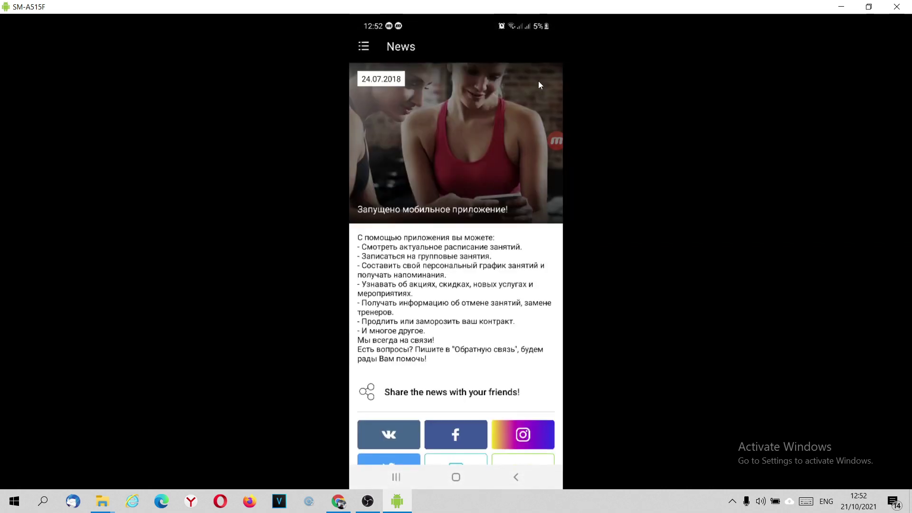
left_click(516, 477)
Switch to the FirstProject board in Jira in Chrome and open the form for creating a new issue
left_click(338, 501)
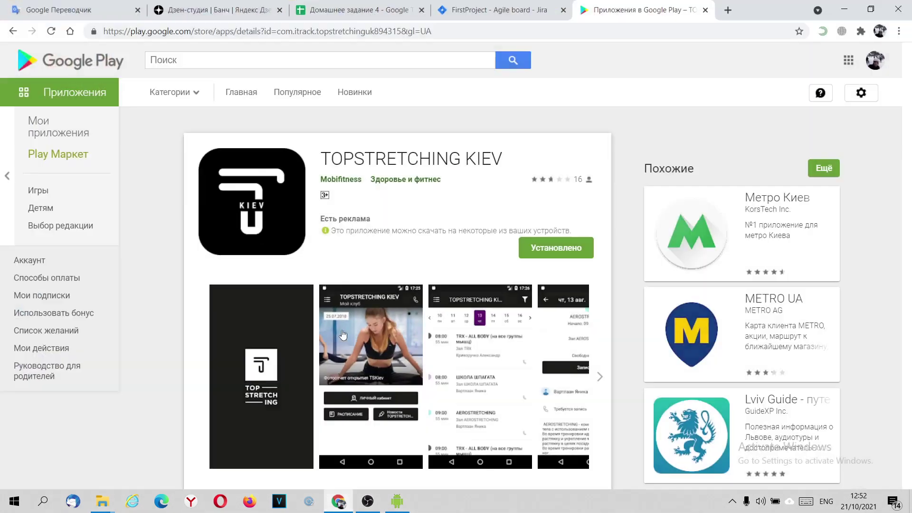
left_click(437, 5)
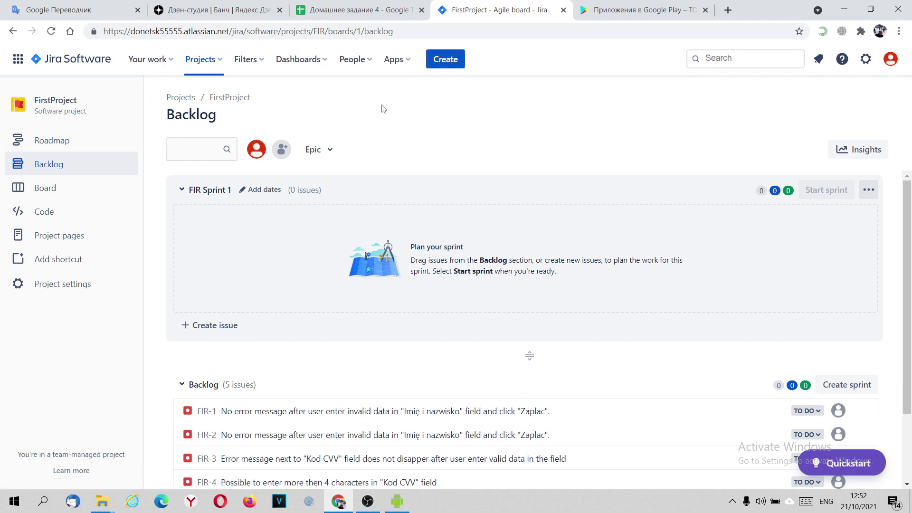
left_click(216, 62)
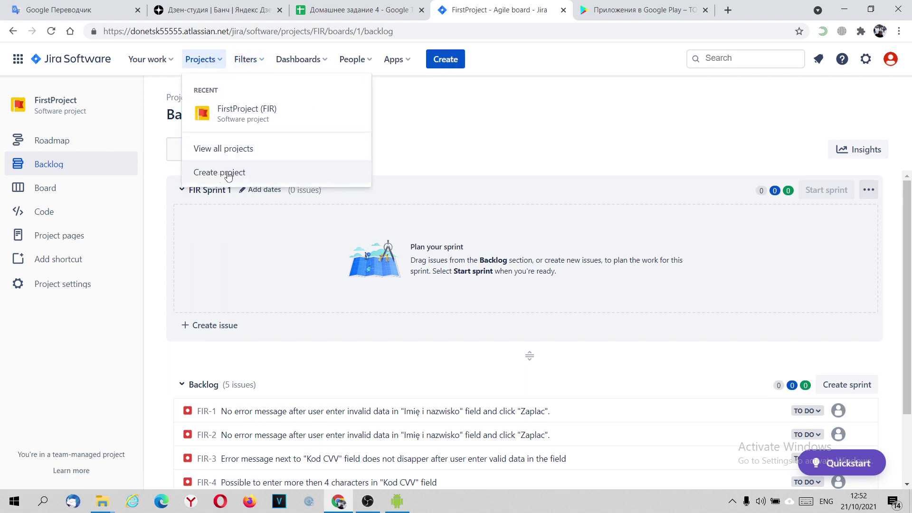
left_click(439, 144)
left_click(443, 58)
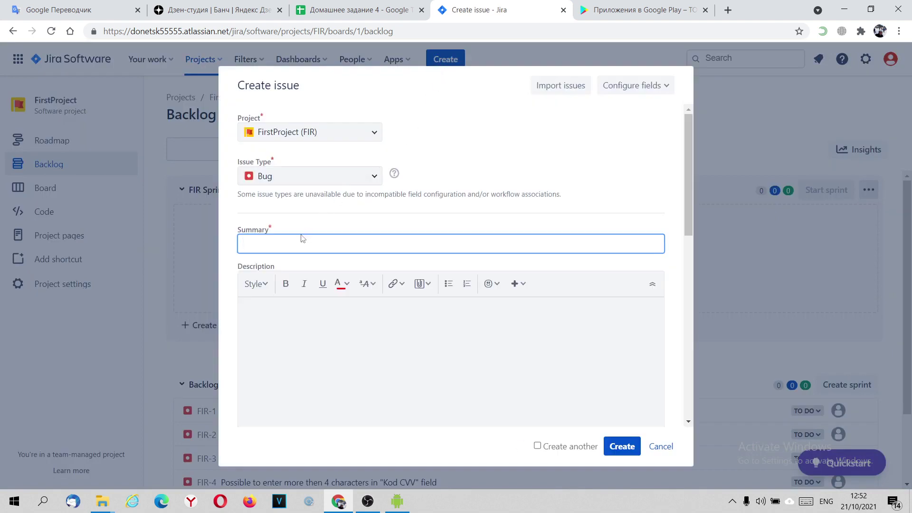
Begin the issue's description with the heading "Steps:"
left_click(294, 325)
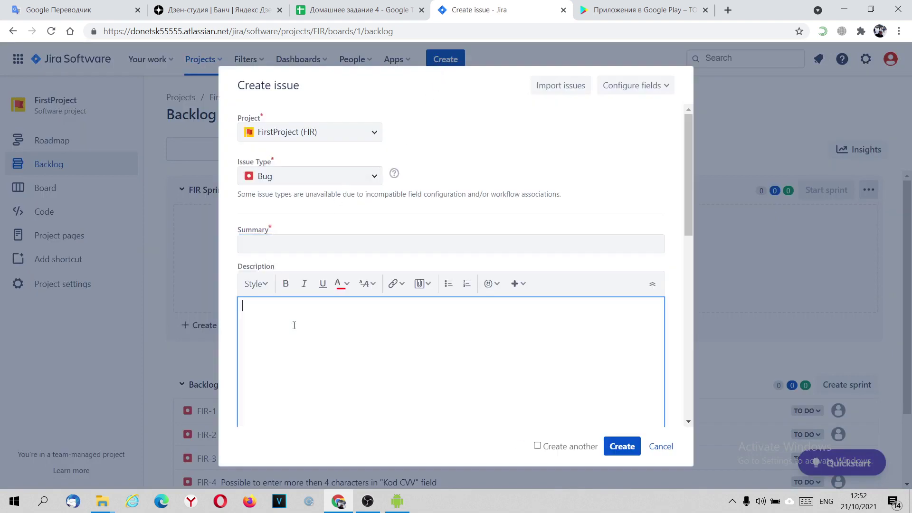
type("Steo")
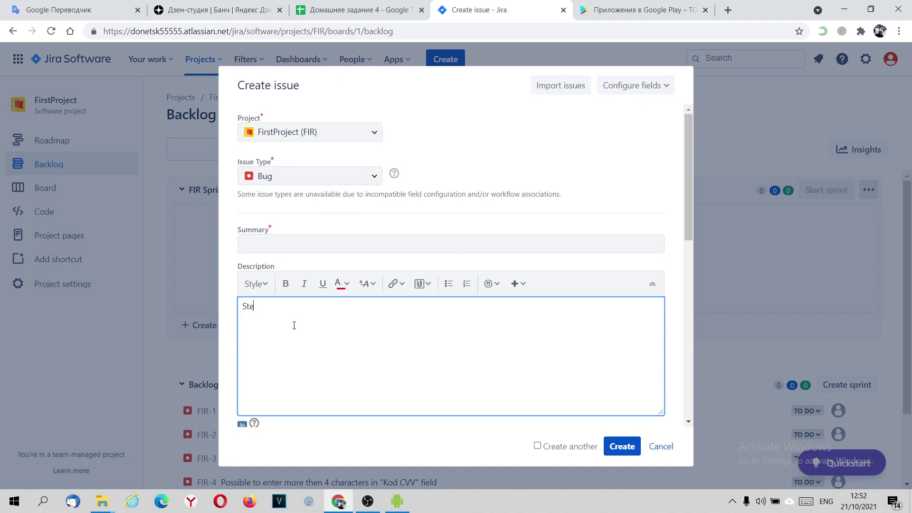
key("BackSpace")
type("ps:")
left_click(367, 501)
left_click(348, 502)
Add the first reproduction step "1. Run TOPSTRETCHING KIEV" to the description
type("1")
type("/")
key("BackSpace")
type(". Op")
key("BackSpace")
key("BackSpace")
type("Run")
type(" TOPST")
type("R")
type("ET")
type("CHING")
type(" Kl")
type("EV")
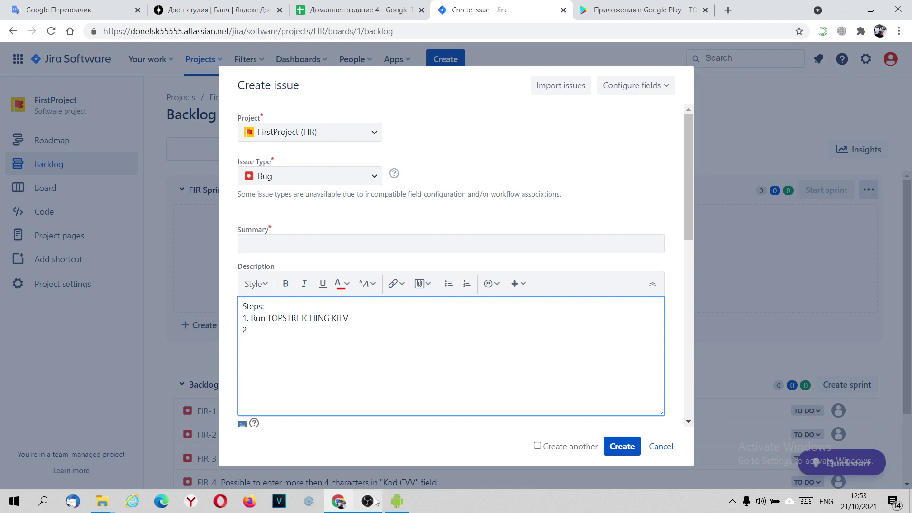
Switch to the mirrored phone, tap the second dot on the main image to reproduce the bug, and return to the issue form
mouse_move(406, 506)
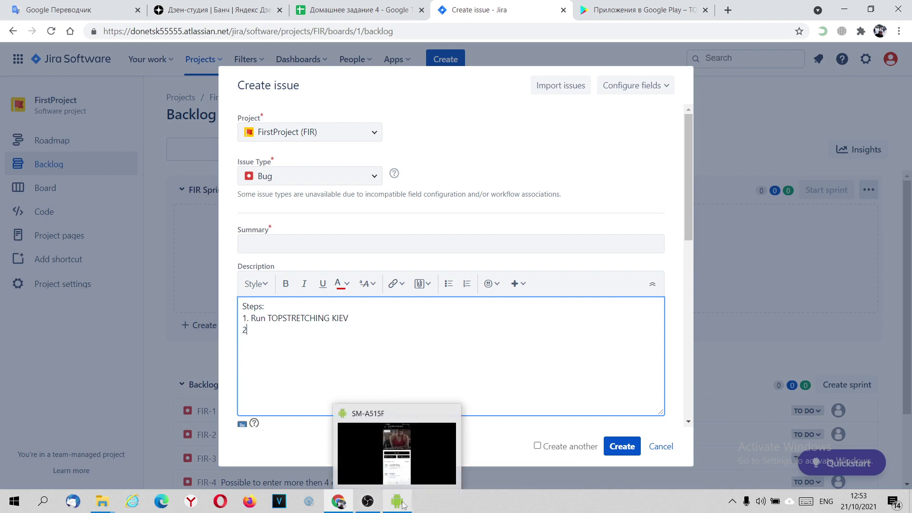
left_click(396, 457)
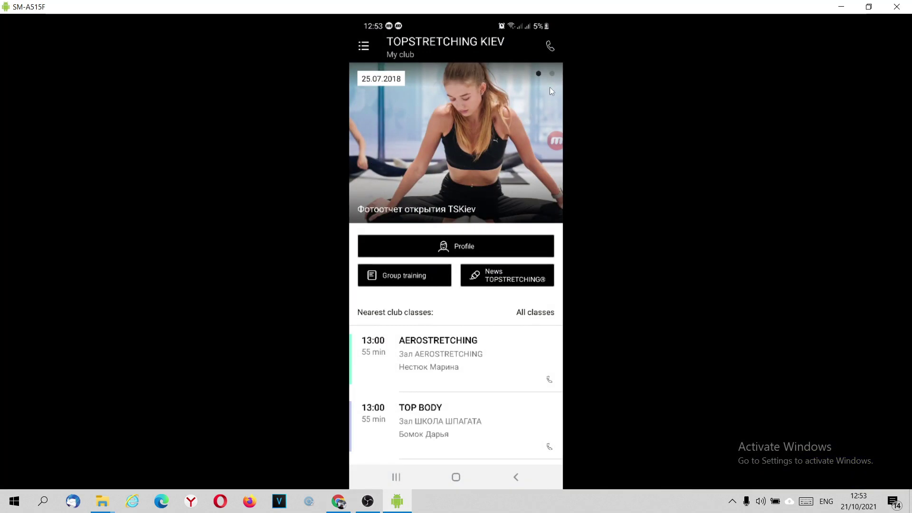
left_click(552, 73)
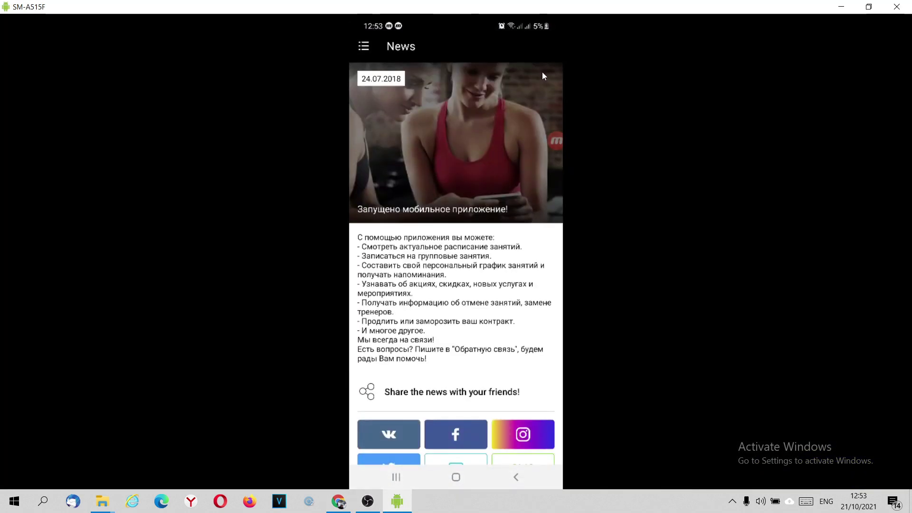
left_click(516, 477)
left_click(340, 503)
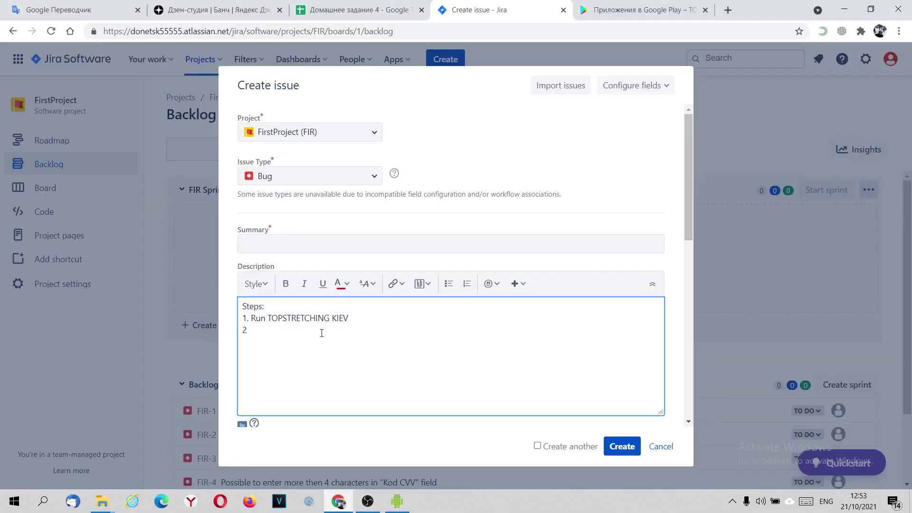
Complete the second reproduction step as "2. Tap dots on the main image"
type("/")
key("BackSpace")
type("Tap dots on the n")
key("BackSpace")
type("main image")
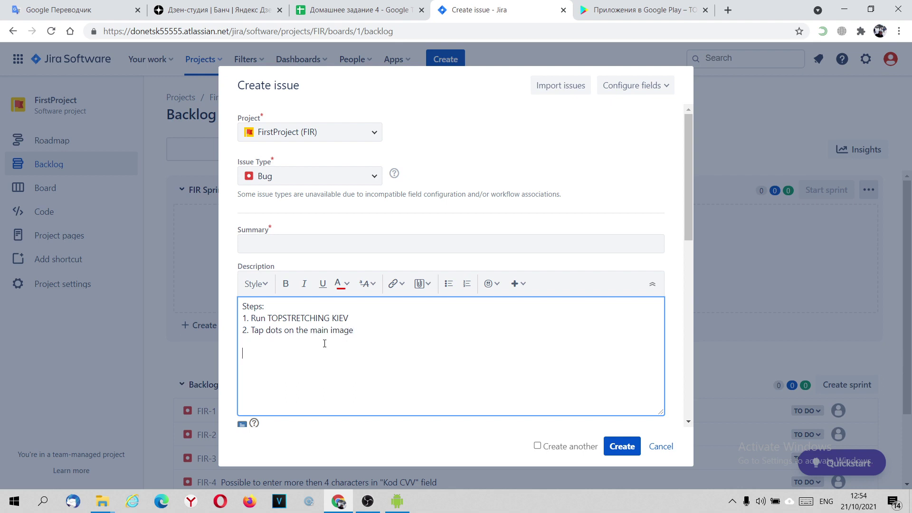
Add the headings "Expected result" and "Actual result" below the steps in the description
type("Expected result")
key("Return")
type("Actual resul")
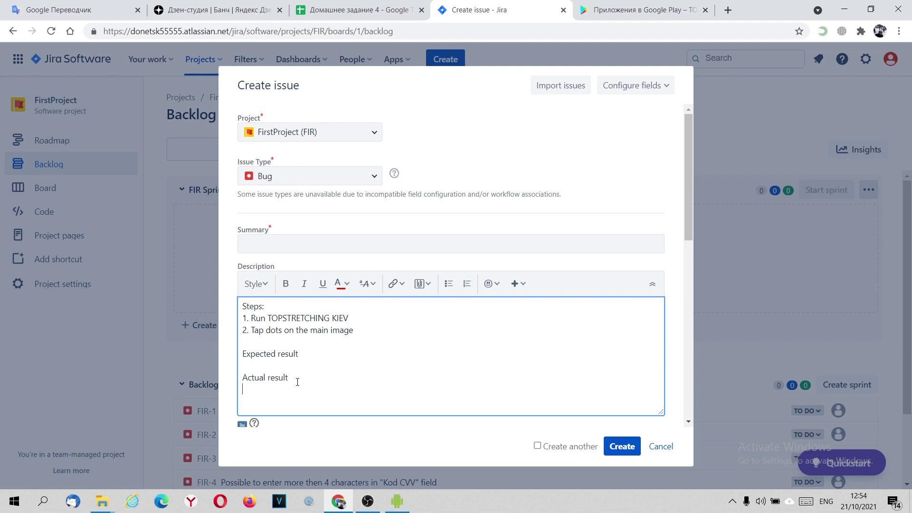
Make the "Steps:", "Expected result" and "Actual result" headings bold
left_click_drag(297, 382, 224, 378)
left_click_drag(302, 354, 224, 355)
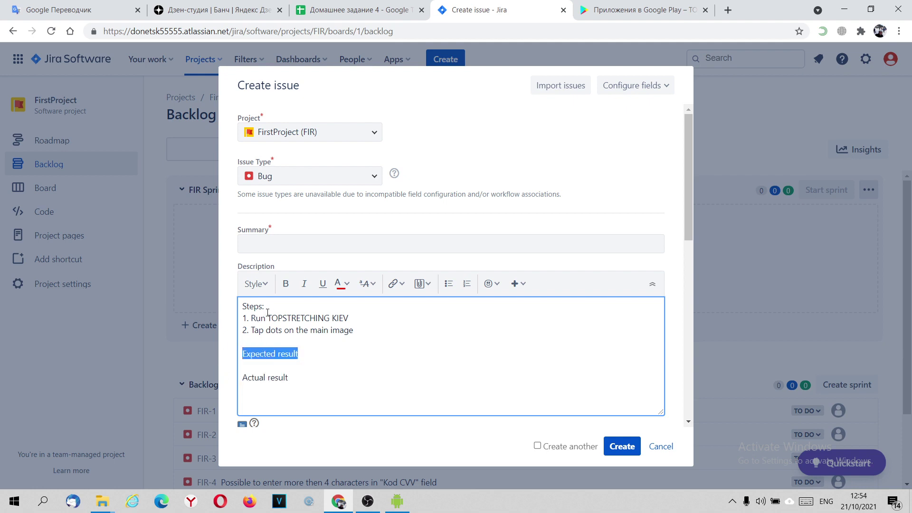
left_click_drag(268, 310, 239, 309)
left_click(285, 284)
left_click(303, 341)
left_click_drag(311, 357, 223, 358)
left_click(286, 283)
left_click_drag(299, 375, 230, 379)
left_click(285, 284)
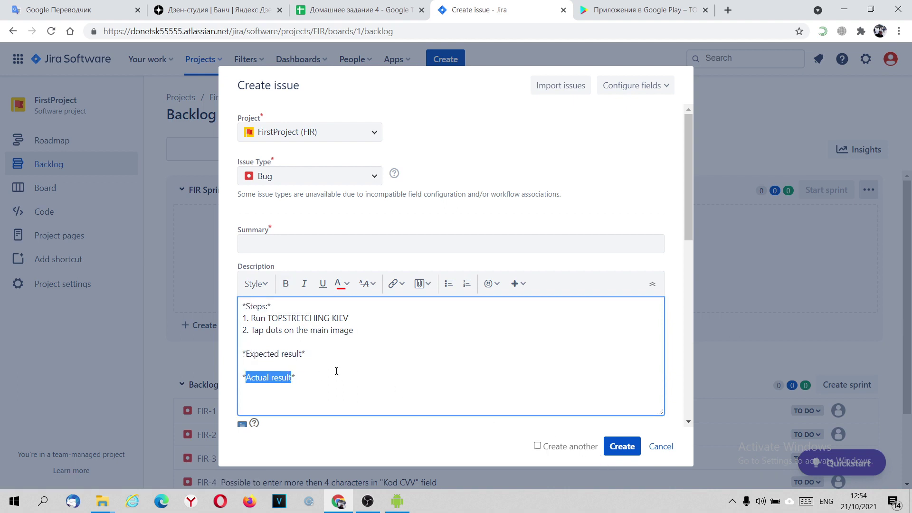
Write "Next image opens after user tap on dots on the mail image." under the Expected result heading
left_click(321, 354)
key("Return")
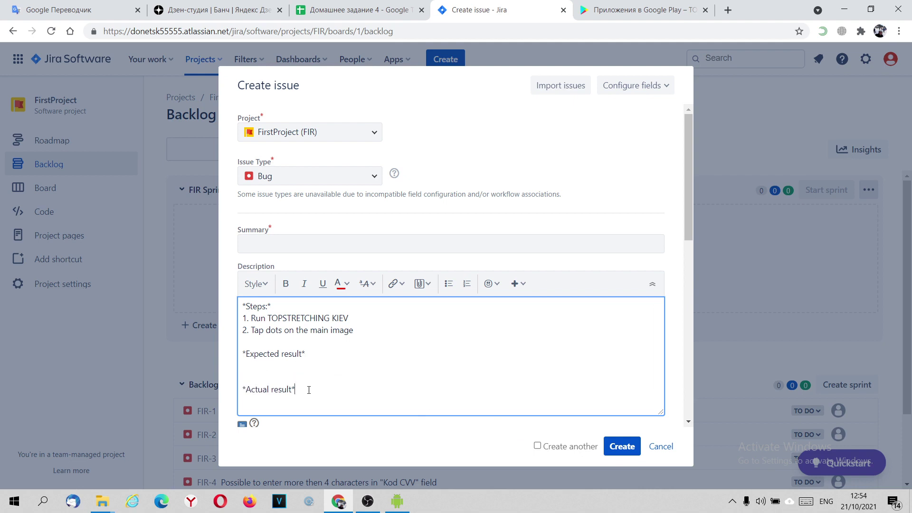
key("Return")
left_click(277, 368)
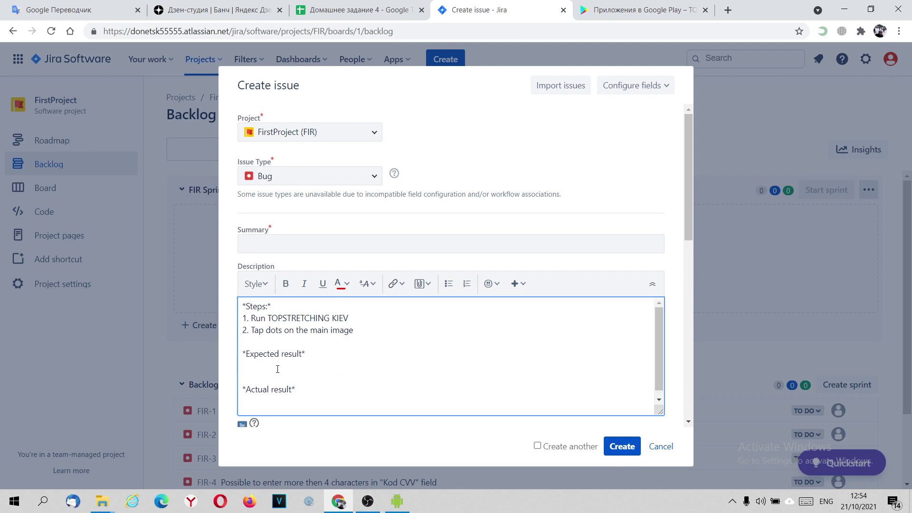
type("Next image opens after user t")
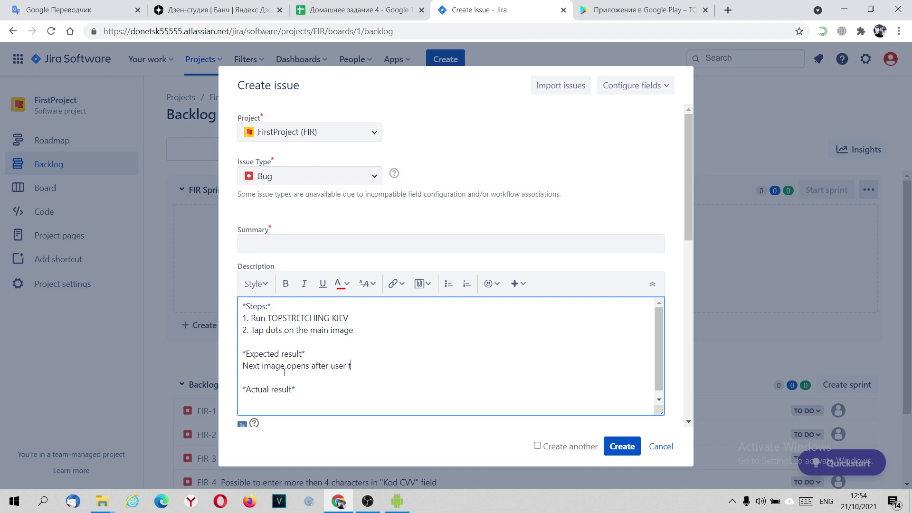
type("ap on dots on the mail image.")
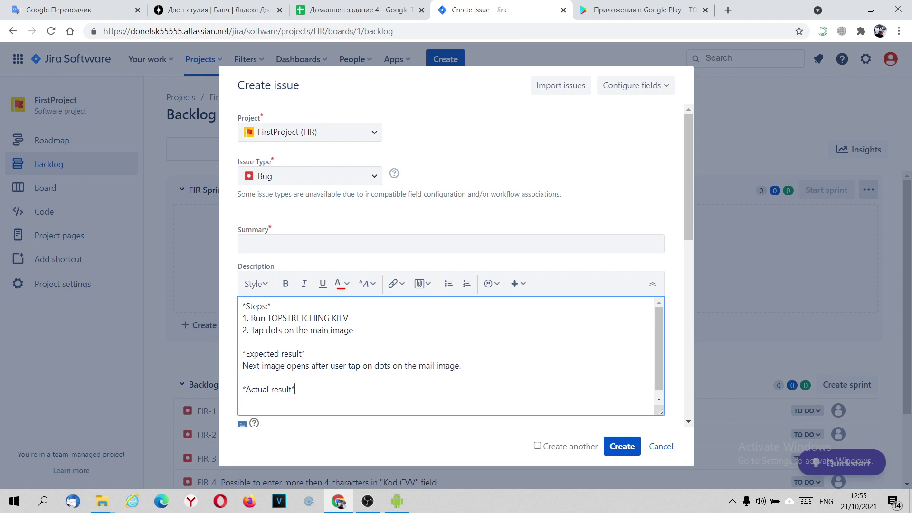
Write "Detail info of news opens after user tap dots on the main image." under the Actual result heading
key("Return")
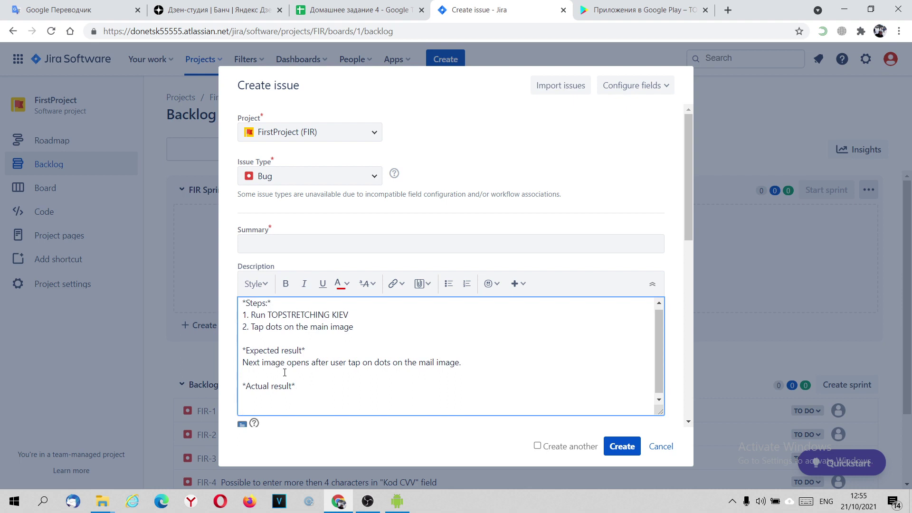
type("Detail infi o")
key("BackSpace")
type("o")
key("BackSpace")
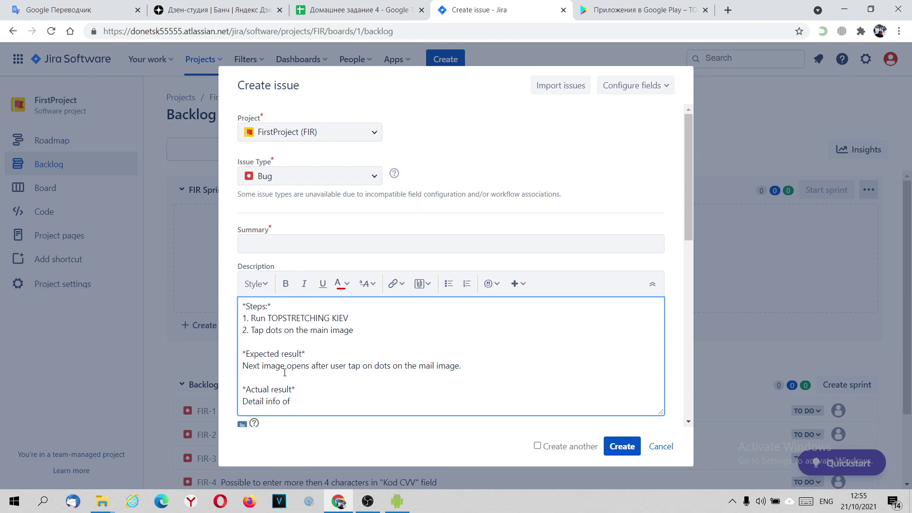
type("news opens after user tap dots o")
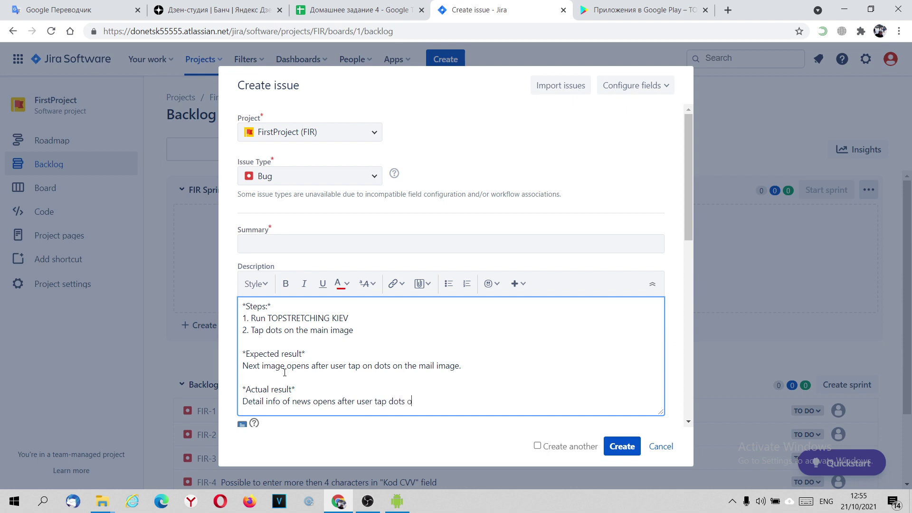
type("n the main image.")
Copy the actual result sentence from the description into the issue's Summary
left_click_drag(477, 402, 239, 409)
key("ctrl+c")
left_click(280, 248)
key("ctrl+v")
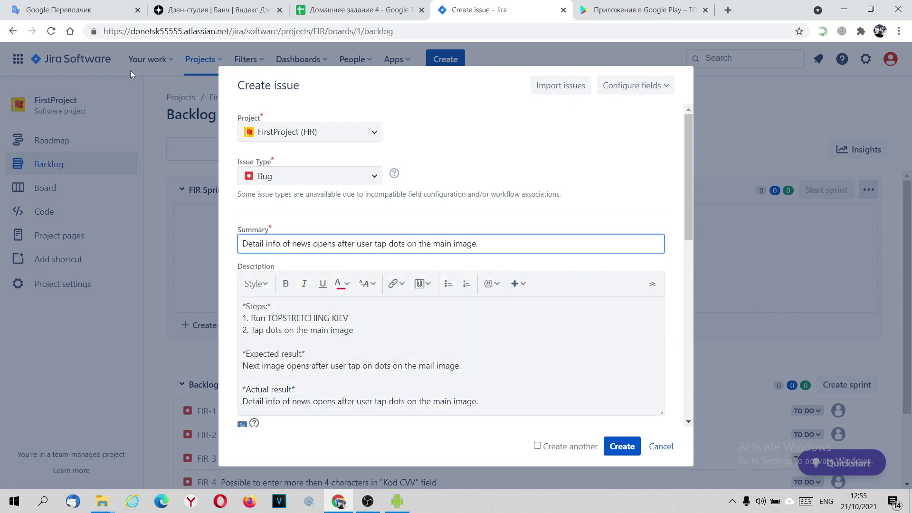
Check the copied summary sentence in Google Translate, close the Yandex Zen tab and return to the issue form
left_click(95, 10)
key("ctrl+v")
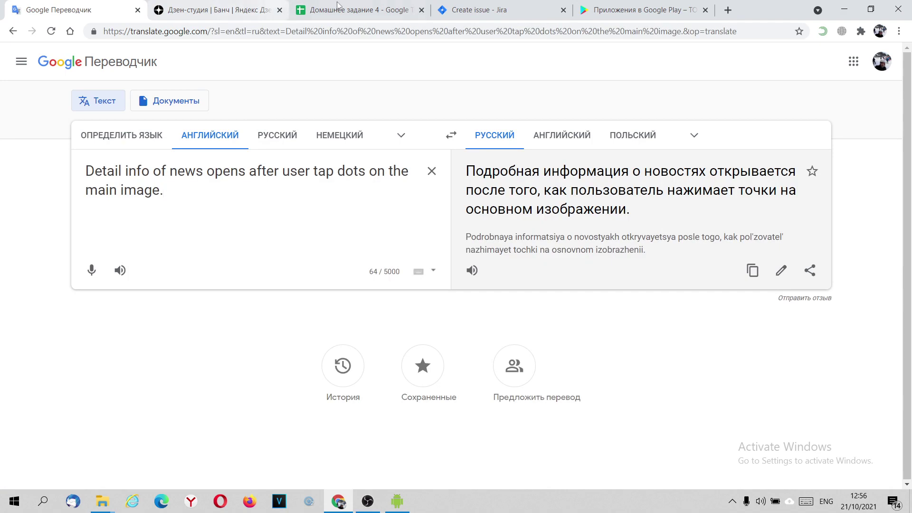
left_click(280, 10)
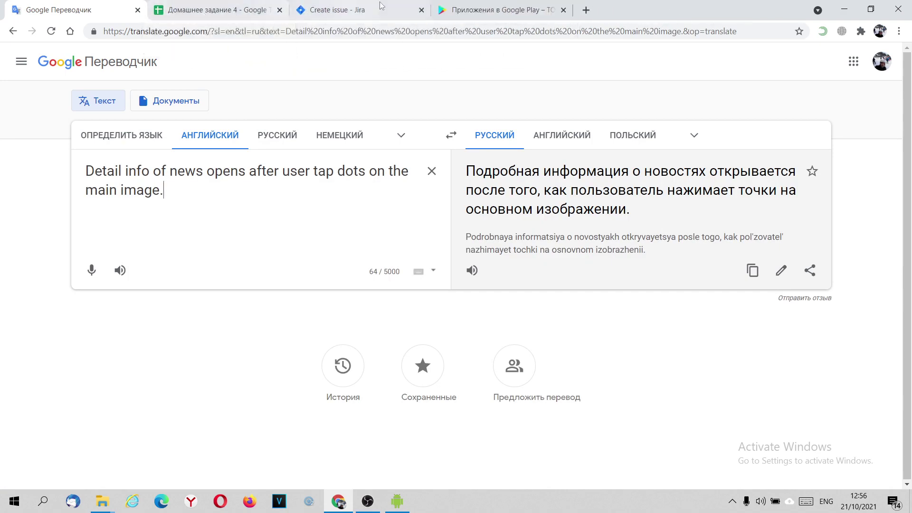
left_click(481, 4)
left_click(394, 6)
Look through the options for Labels, Assignee and Sprint without choosing any, continuing to the attachment section
scroll(385, 227, "down", 5)
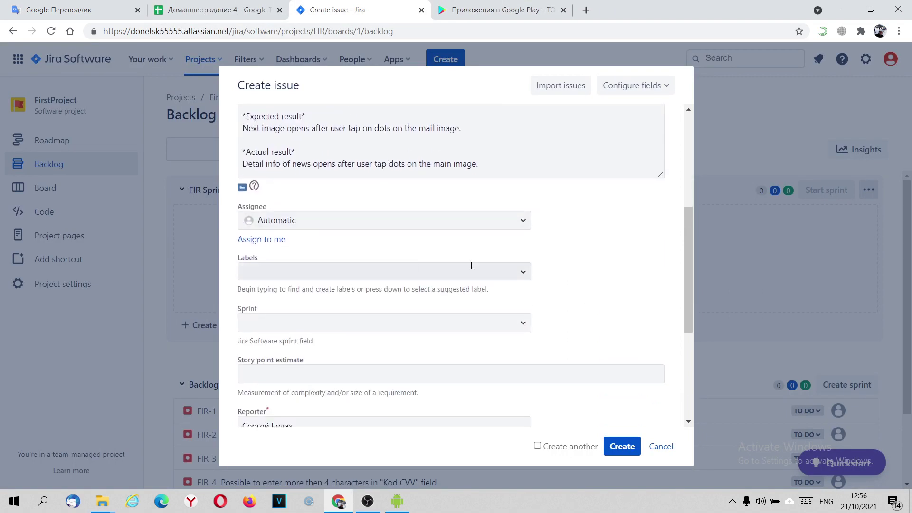
left_click(524, 273)
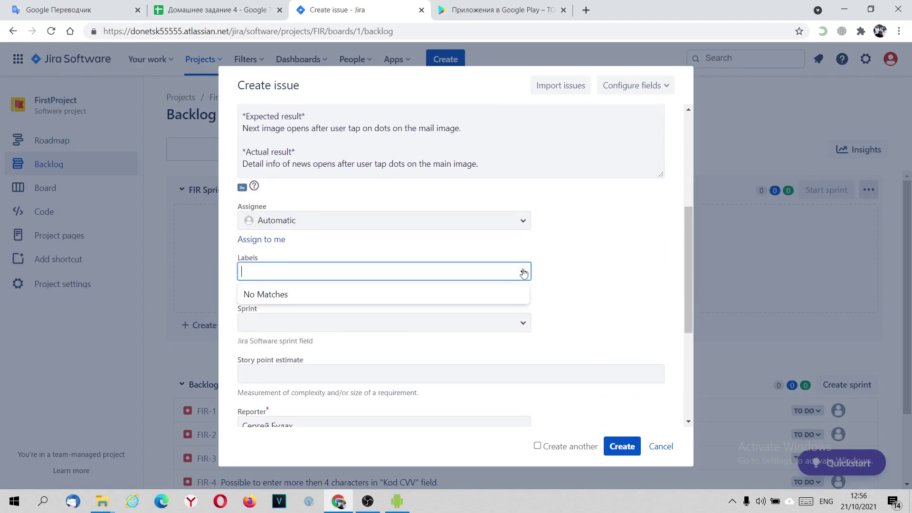
left_click(522, 220)
left_click(522, 219)
left_click(565, 239)
left_click(522, 327)
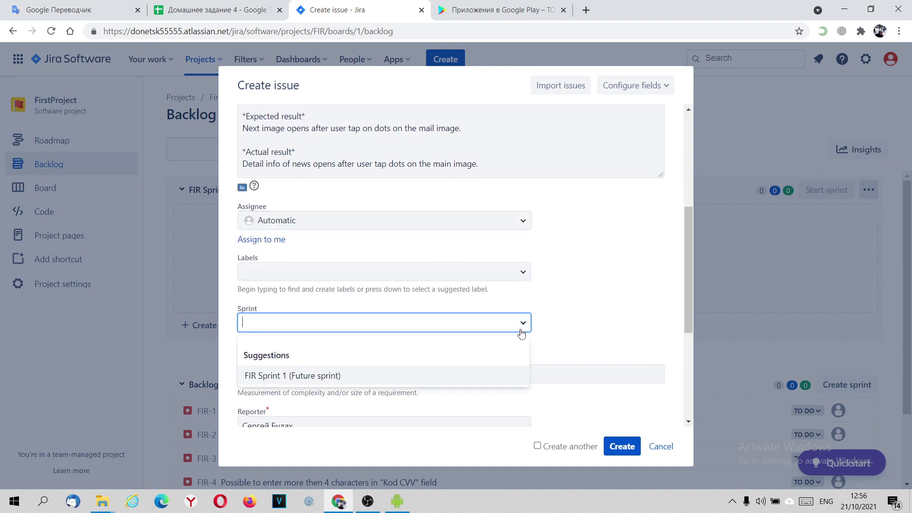
left_click(575, 316)
scroll(576, 317, "down", 1)
scroll(575, 316, "down", 3)
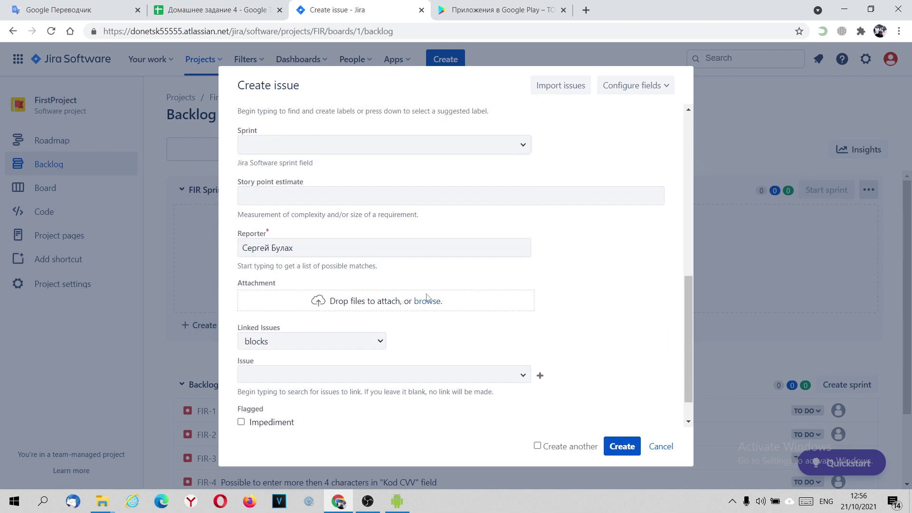
Locate the screen recording mobizen_20211021_124518.mp4 on the Desktop and attach it to the issue
key("super+d")
left_click_drag(67, 138, 203, 150)
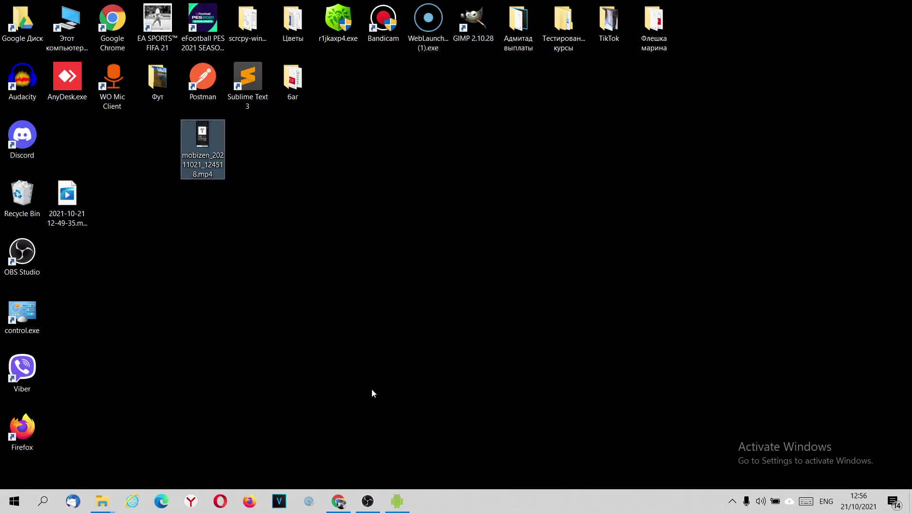
left_click(338, 500)
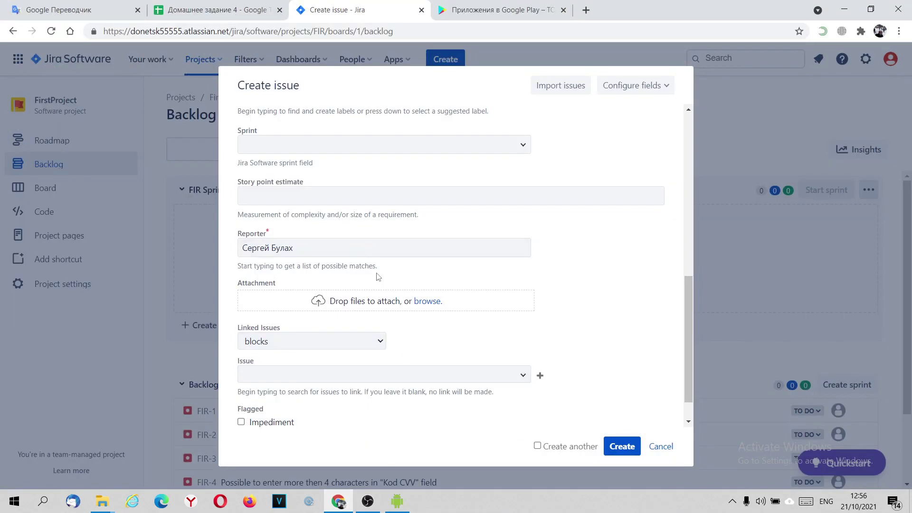
left_click(422, 301)
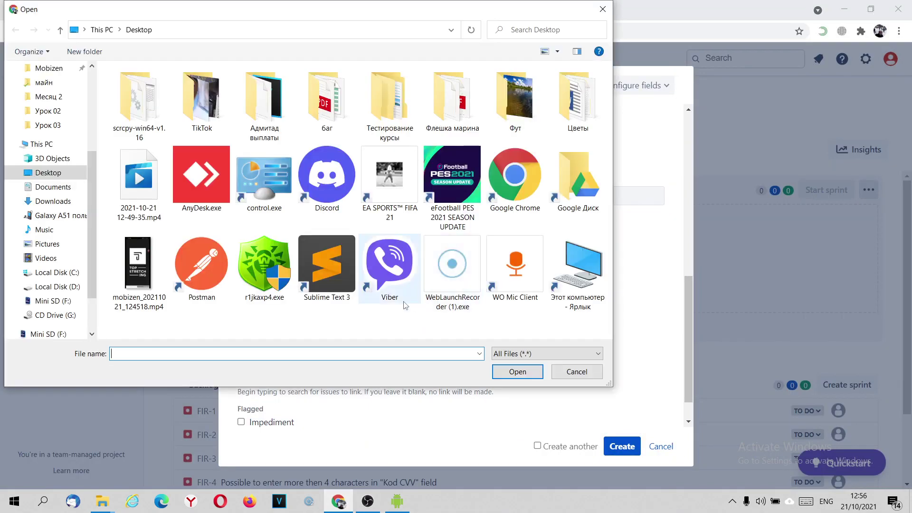
left_click(137, 274)
double_click(136, 273)
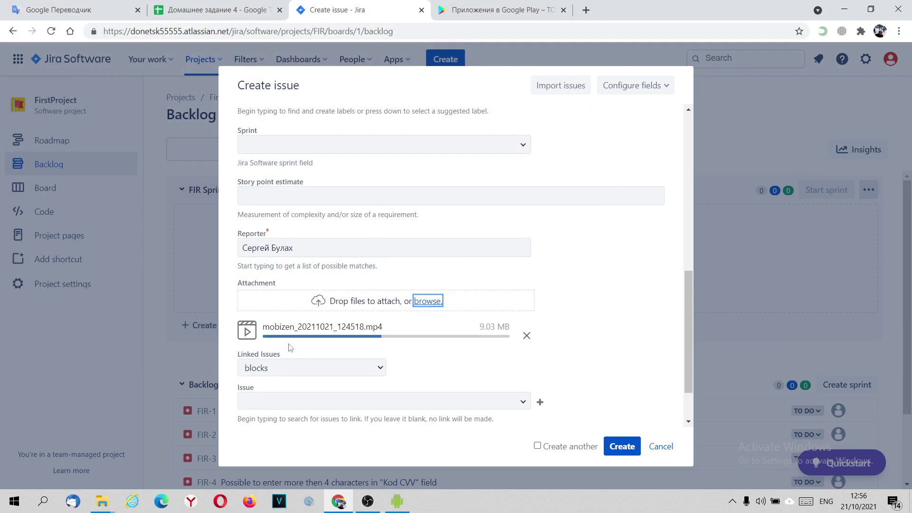
View the issues available for linking without selecting one, and create the bug issue
scroll(396, 335, "down", 2)
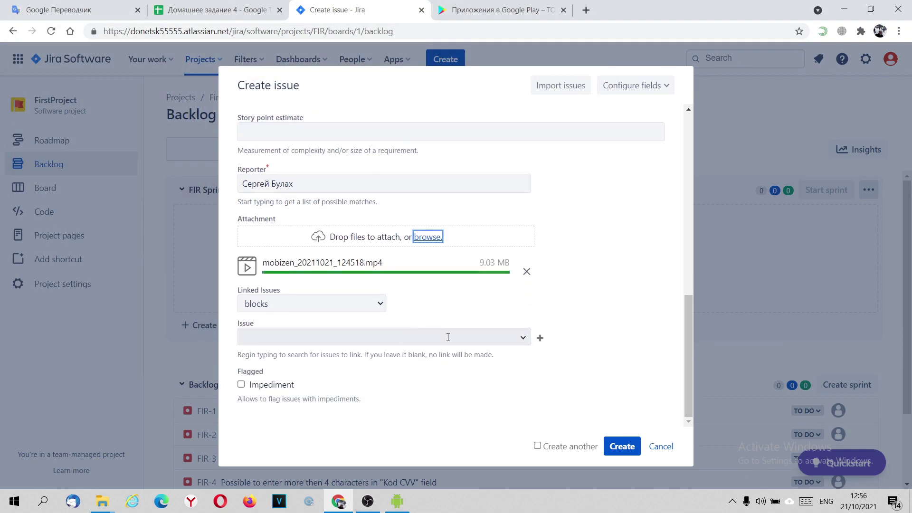
left_click(521, 343)
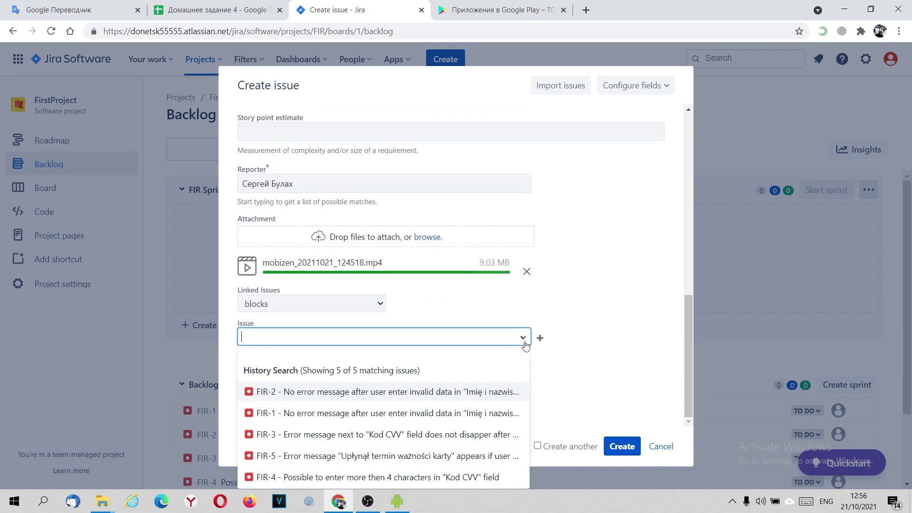
left_click(604, 331)
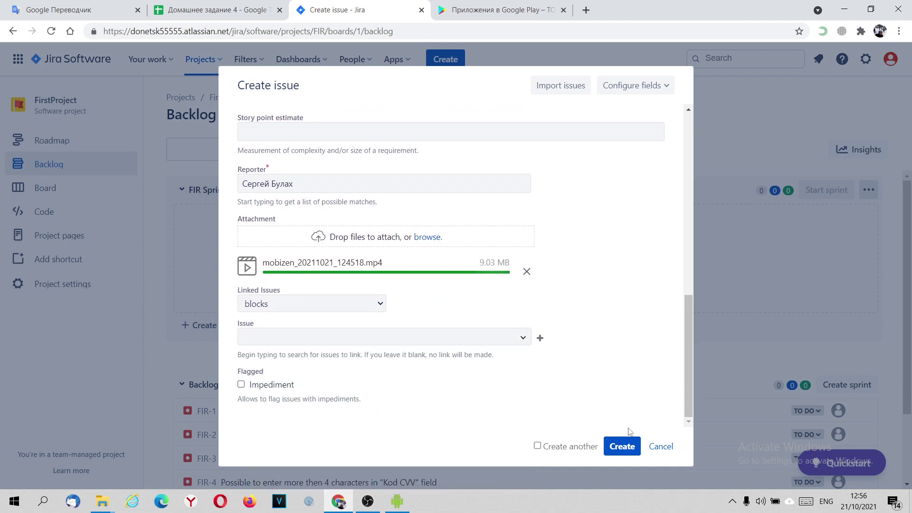
left_click(622, 447)
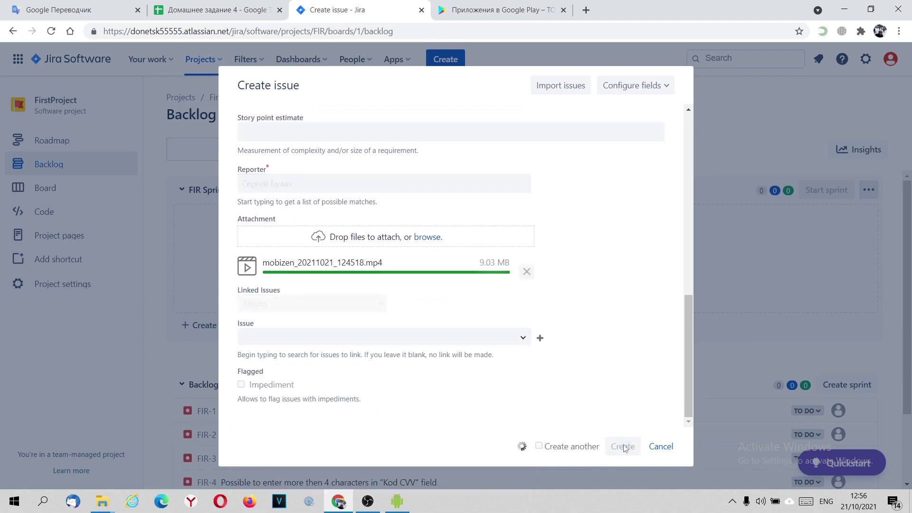